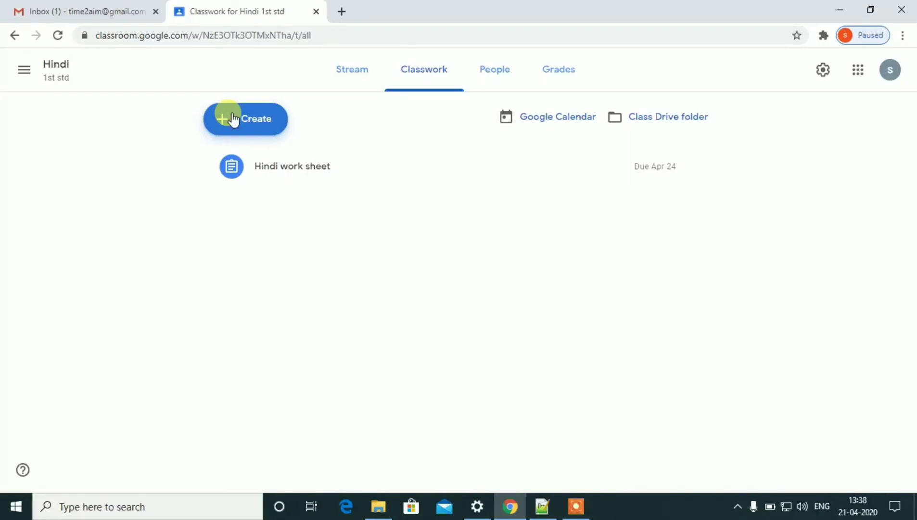
- Start a new Quiz assignment from the Create menu on the Hindi class's Classwork page
click(234, 119)
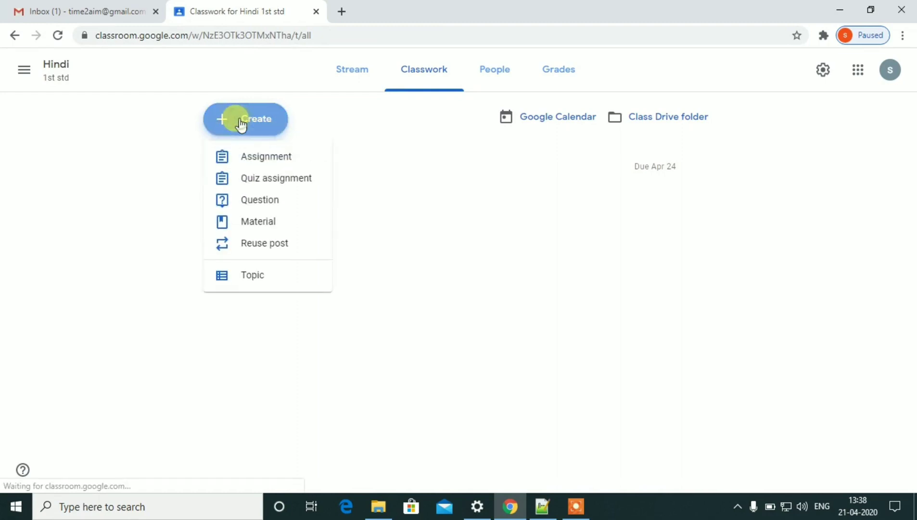
click(270, 184)
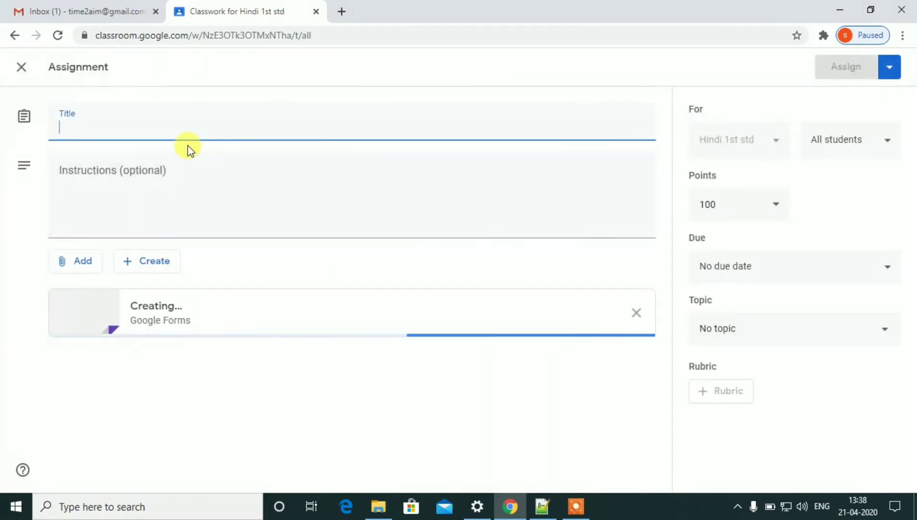
- Title the quiz assignment 'English q' and open its attached Blank Quiz in Google Forms
text(English quiz)
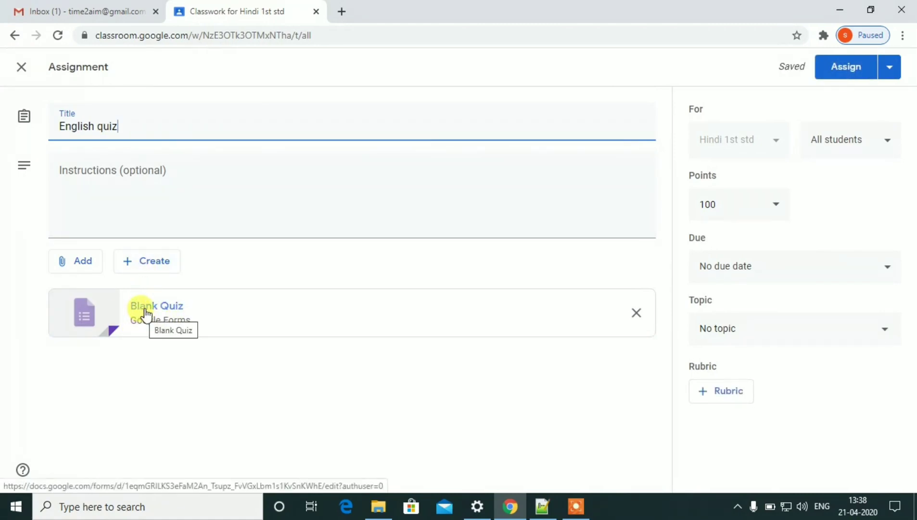
click(146, 315)
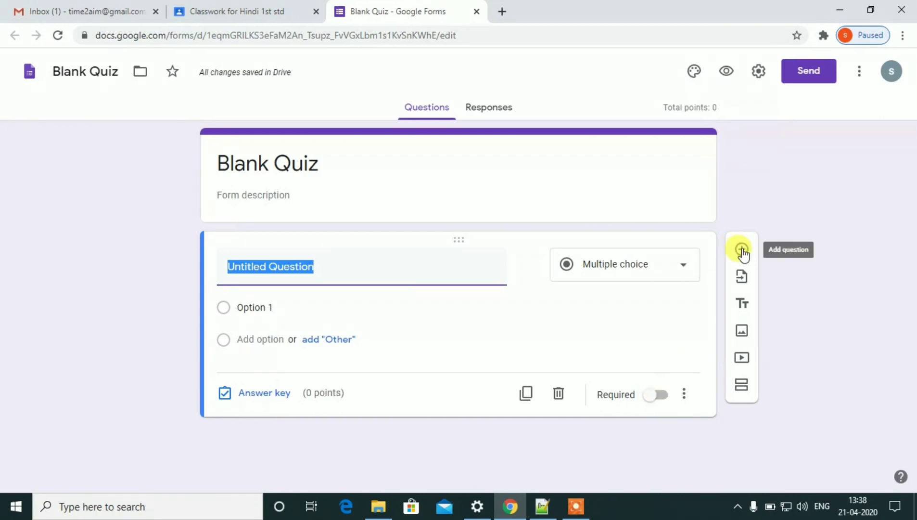
- Paste 'How many months in a year' from Notepad++ as a multiple-choice question title
click(542, 506)
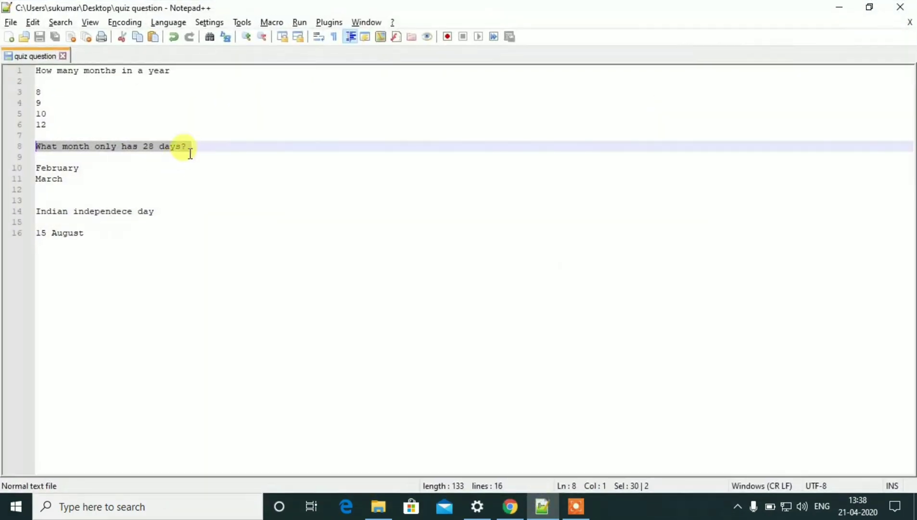
drag(176, 70, 24, 75)
key(ctrl+c)
key(alt+Tab)
key(ctrl+v)
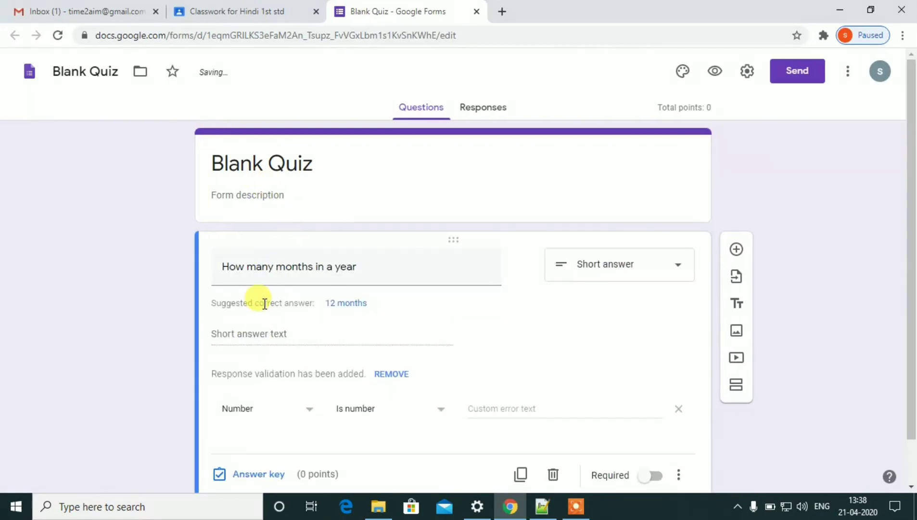
click(616, 266)
click(606, 164)
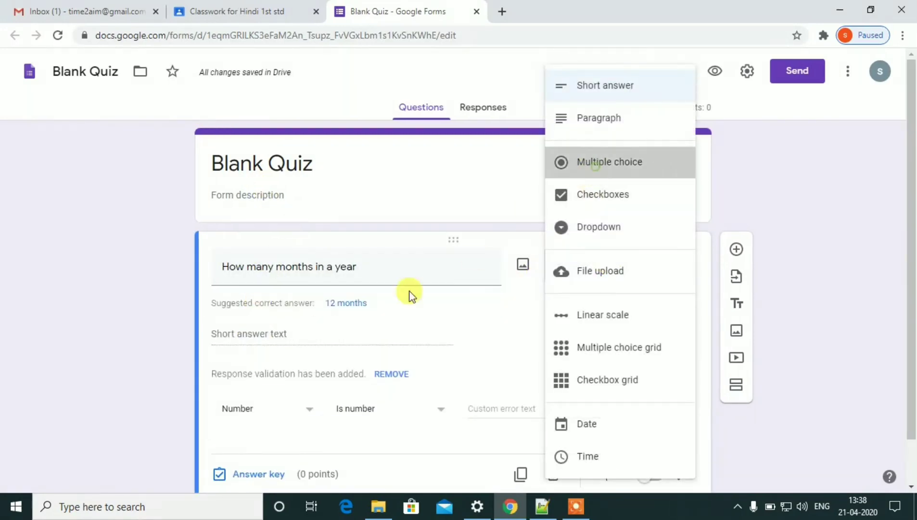
- Add the answer options 8, 10, 11 and 12
click(267, 308)
text(8)
click(268, 339)
text(10)
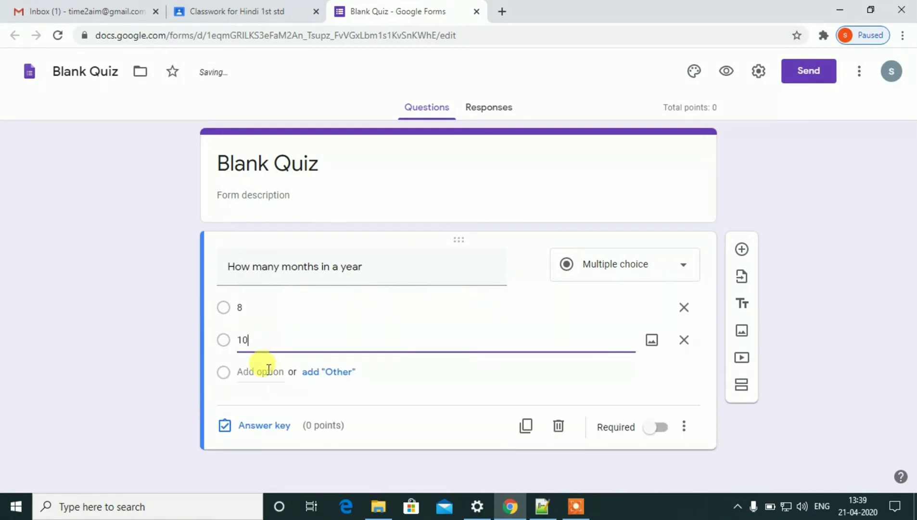
click(262, 370)
text(11)
click(258, 405)
text(12)
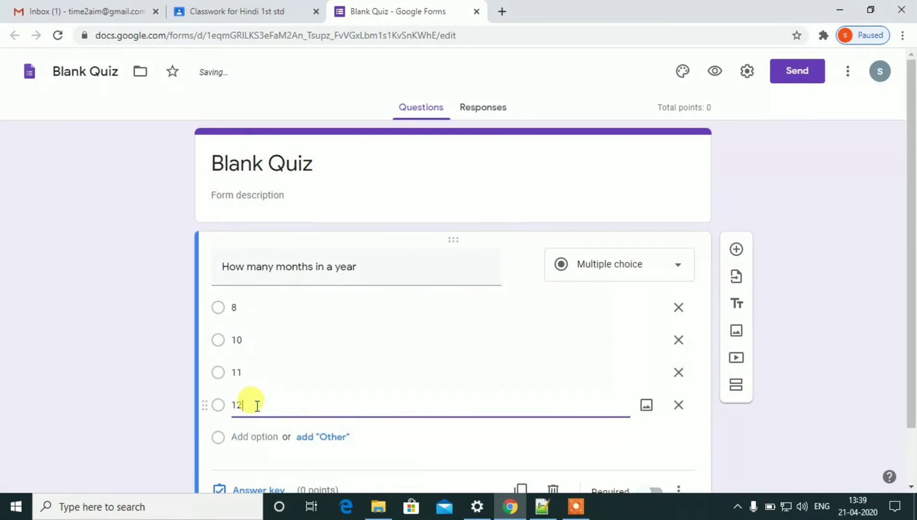
click(112, 369)
- Mark 12 as the correct answer worth 1 point and make the question required
scroll(187, 399, down, 2)
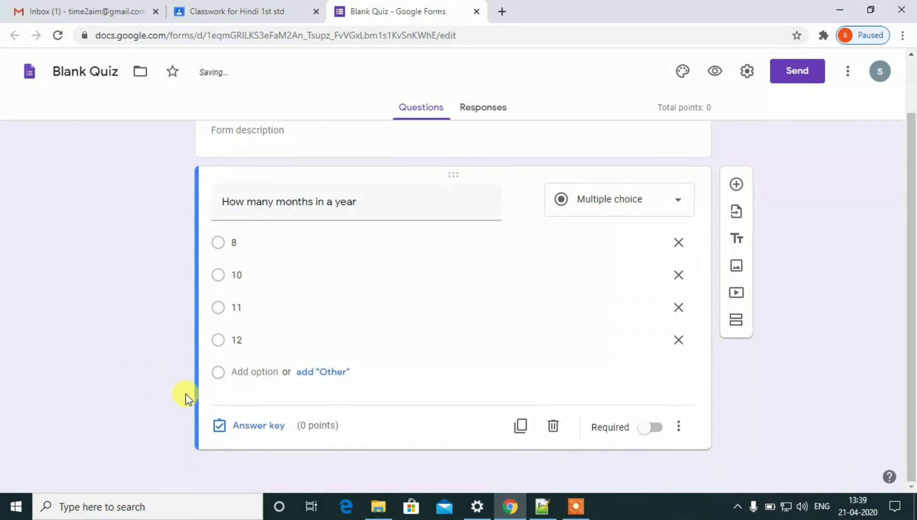
click(253, 425)
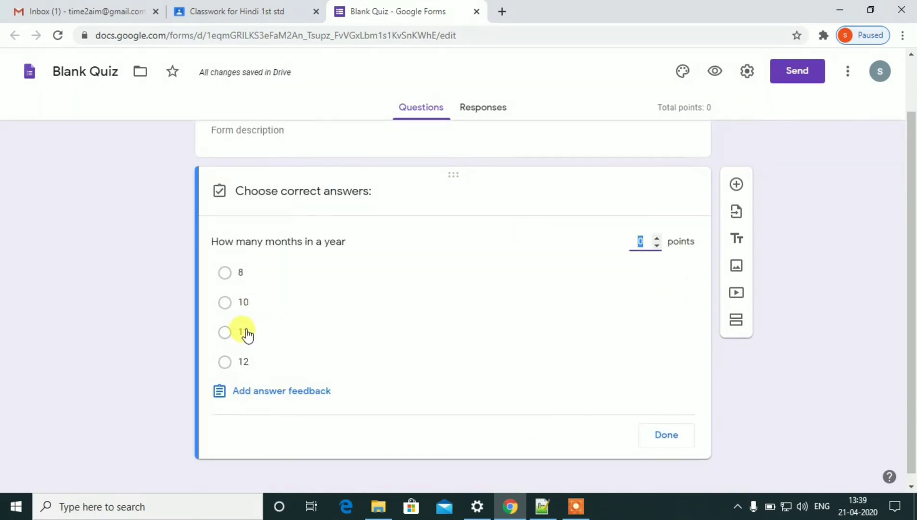
click(229, 371)
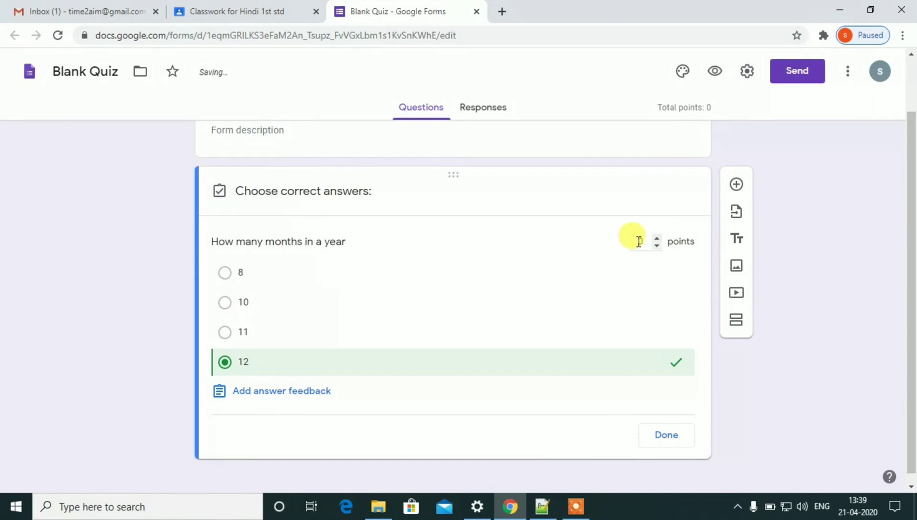
text(1)
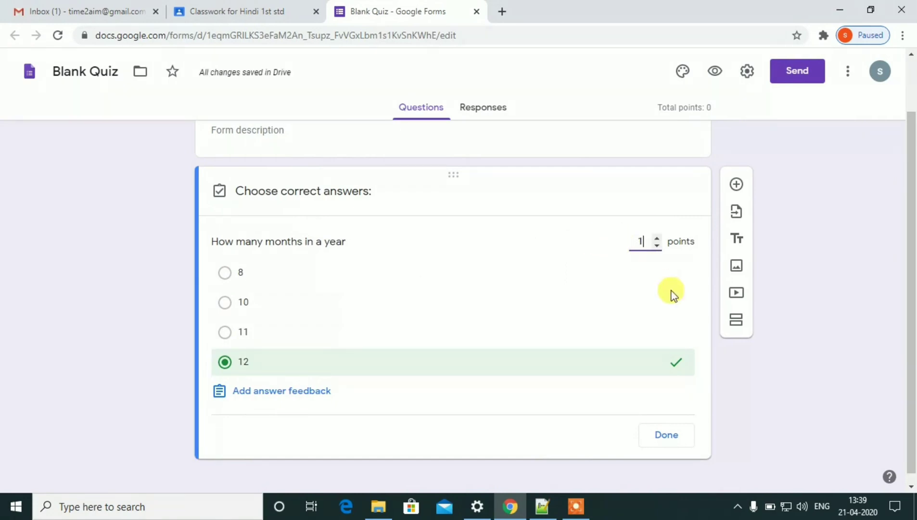
click(667, 434)
click(657, 428)
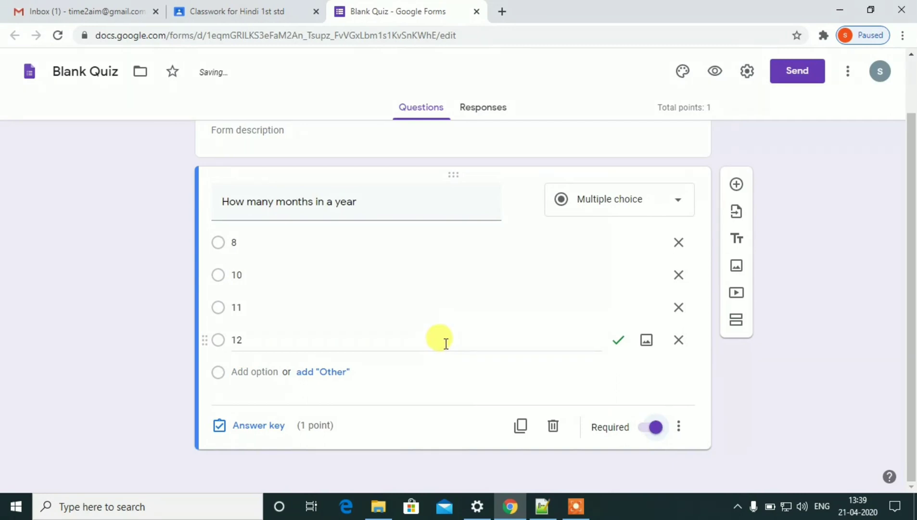
click(737, 184)
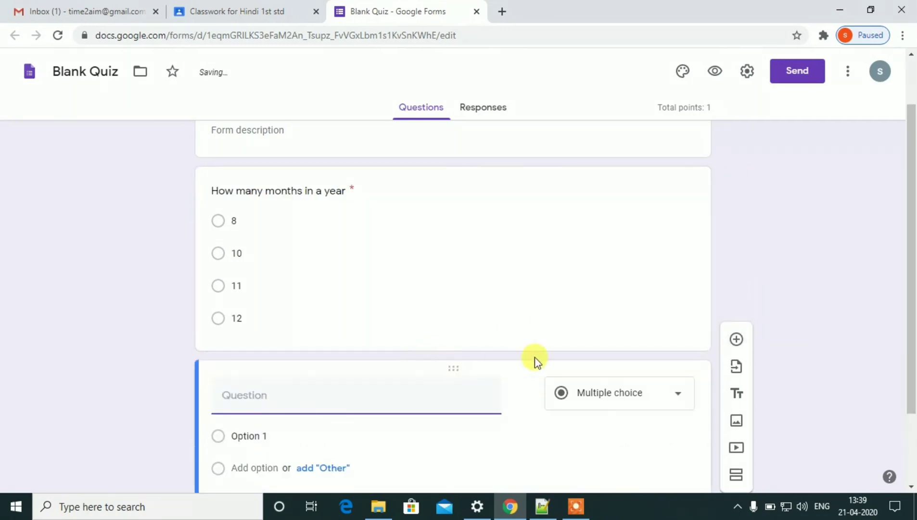
- Make the new question a checkbox question titled 'What month only has 28 days?' from Notepad++
click(655, 402)
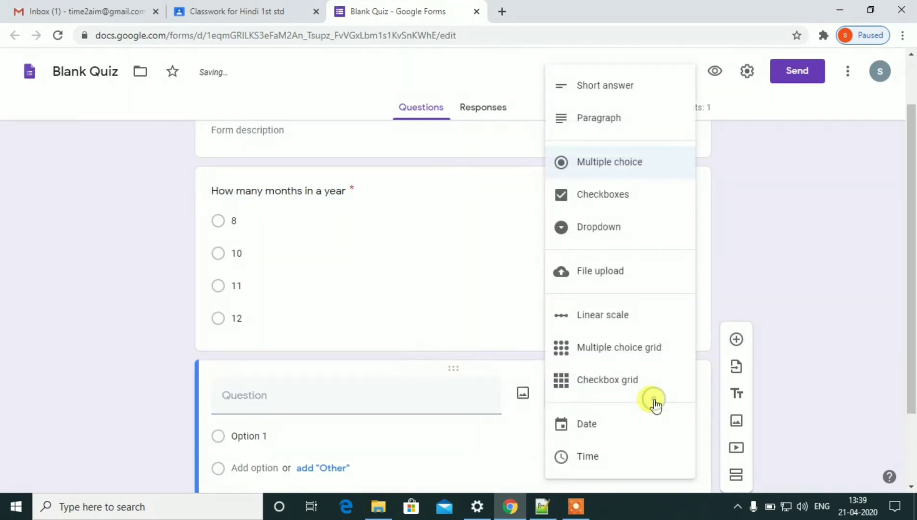
click(618, 202)
click(549, 510)
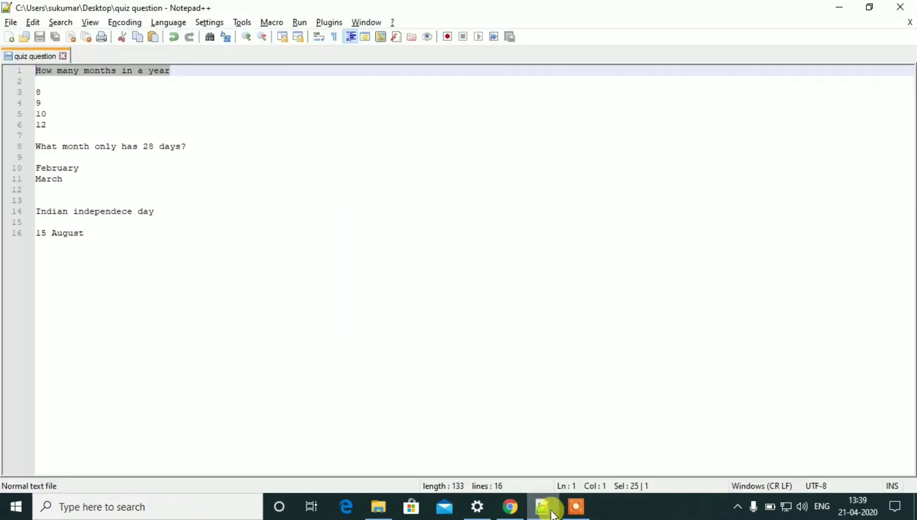
drag(190, 146, 29, 151)
key(alt+Tab)
click(266, 404)
key(ctrl+v)
- Add the answer options february and March
scroll(318, 341, down, 2)
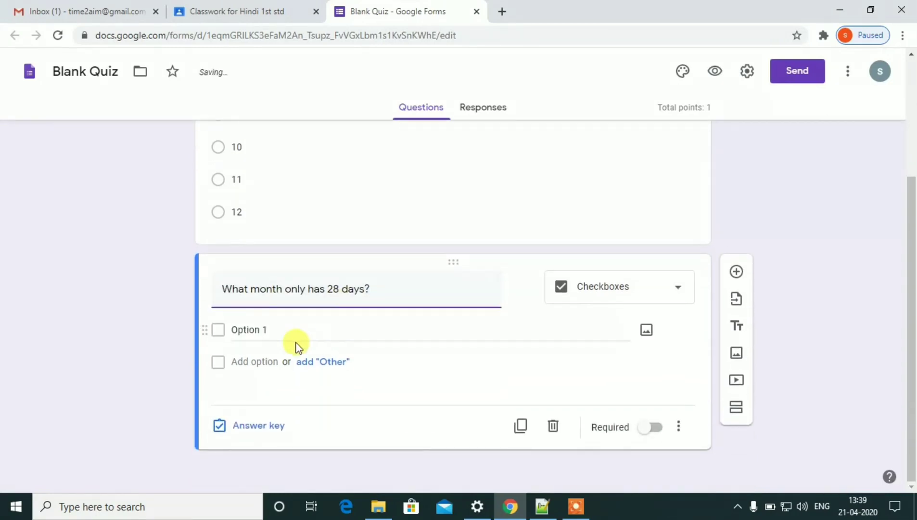
click(254, 328)
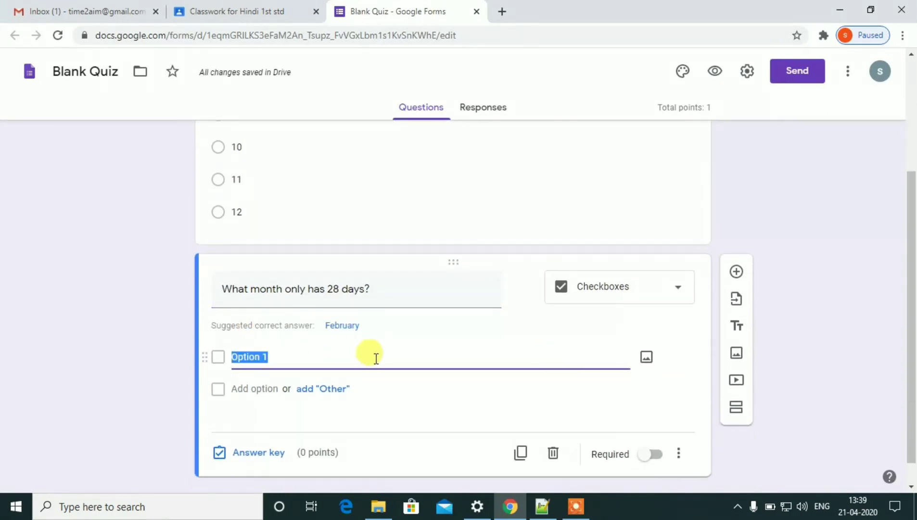
text(februa)
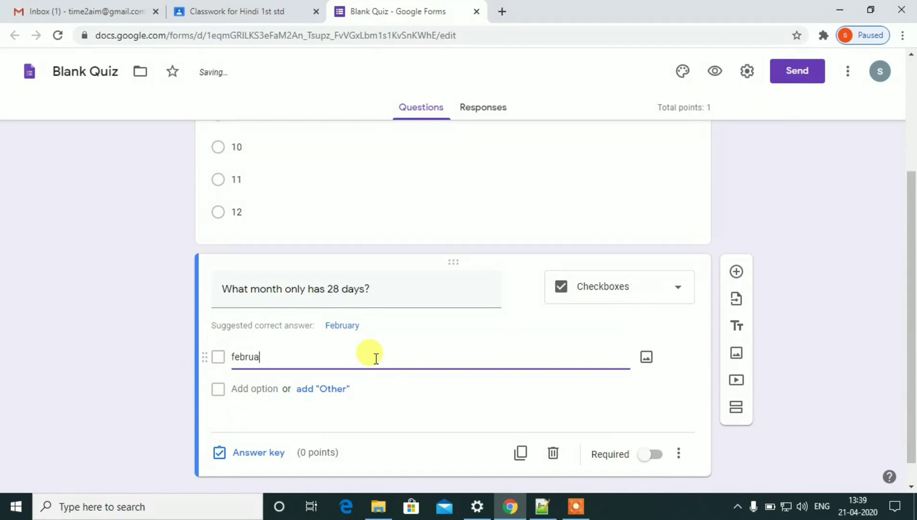
text(ry)
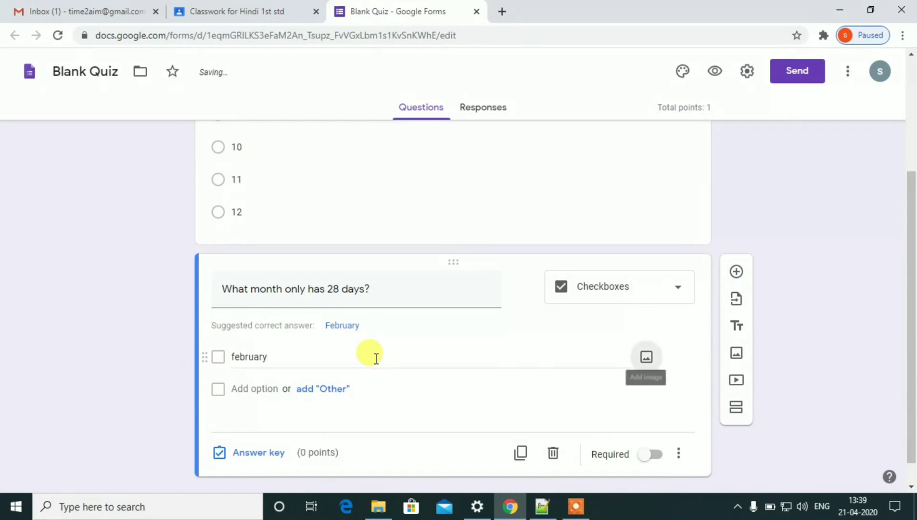
click(248, 389)
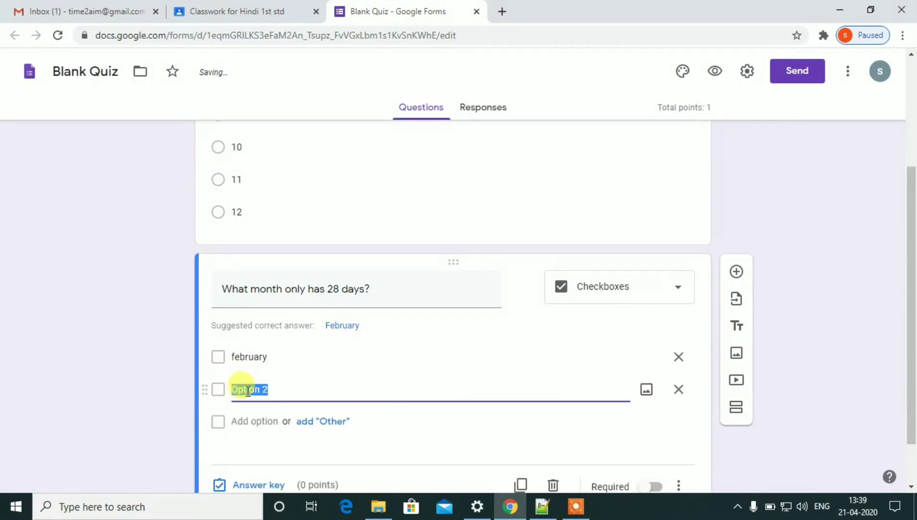
text(March)
- In the answer key, mark february correct and set the question to 1 point
scroll(260, 385, down, 1)
click(248, 426)
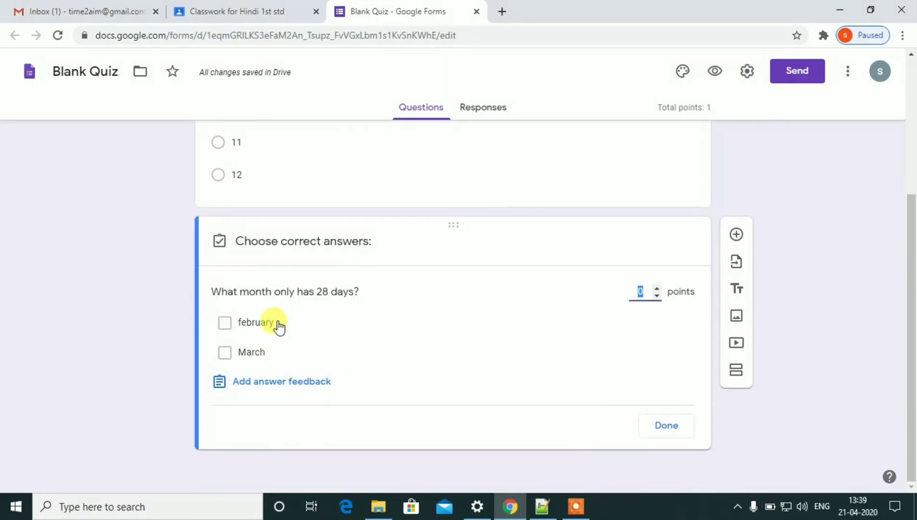
click(224, 322)
click(648, 291)
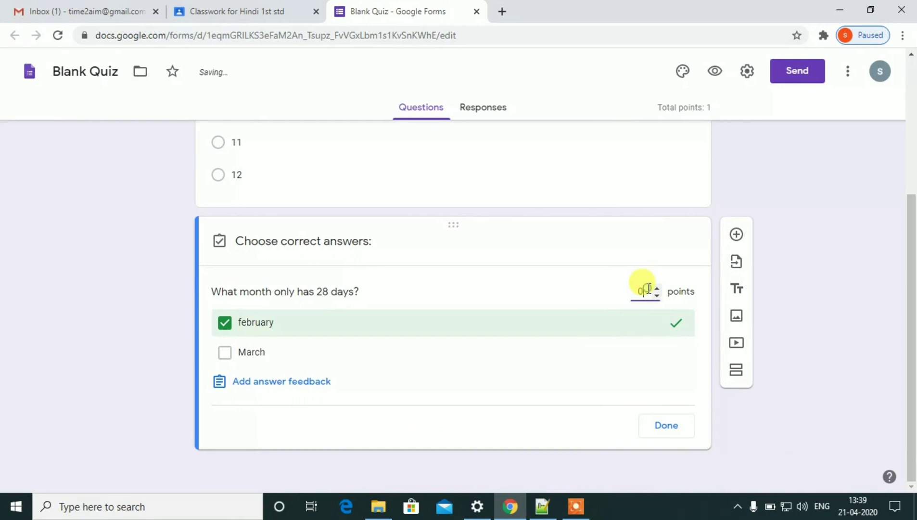
drag(649, 289, 631, 293)
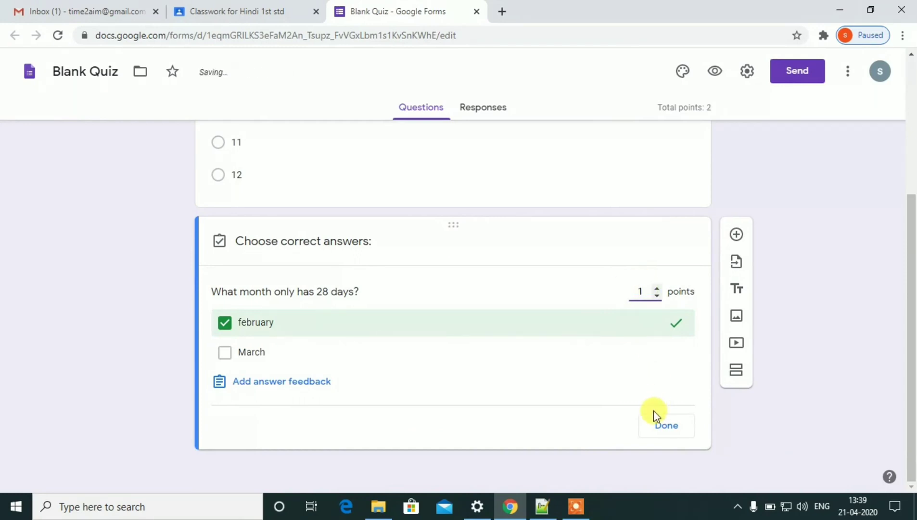
click(667, 425)
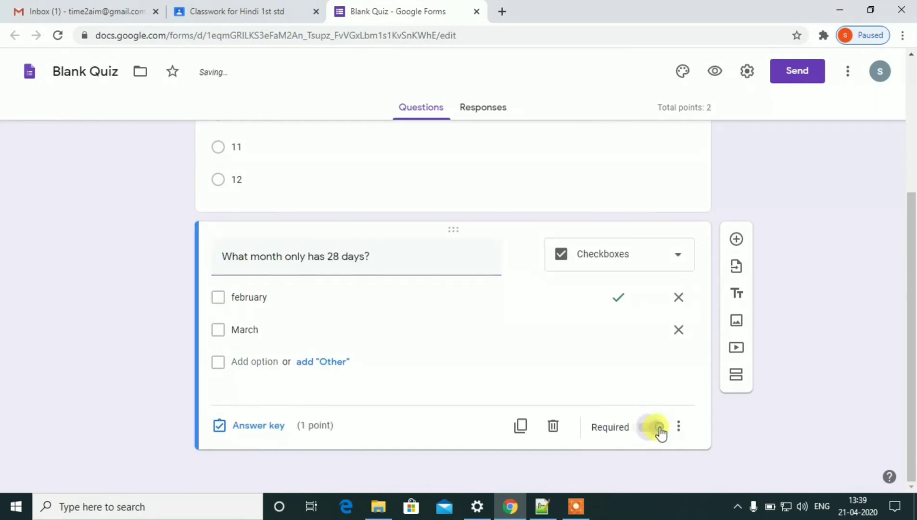
scroll(806, 283, up, 5)
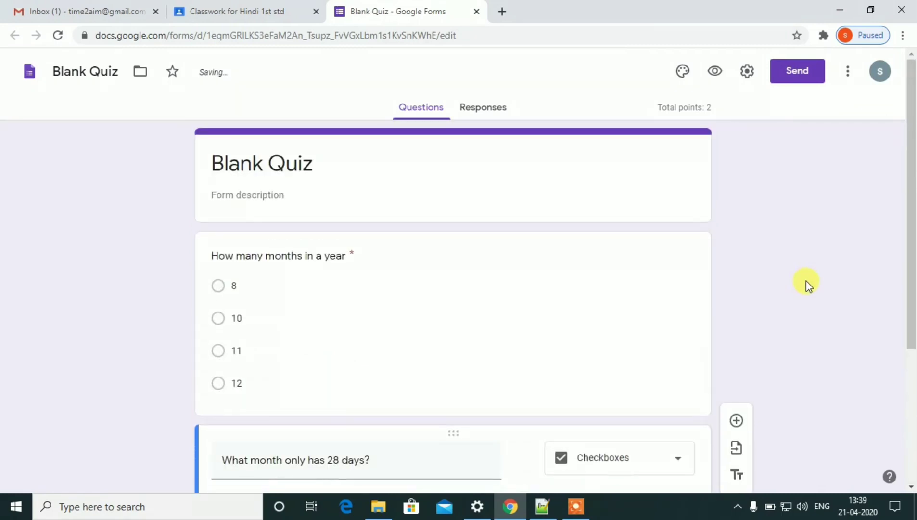
- Title the form 'English Quiz' and rename the file to 'English quiz'
triple_click(300, 165)
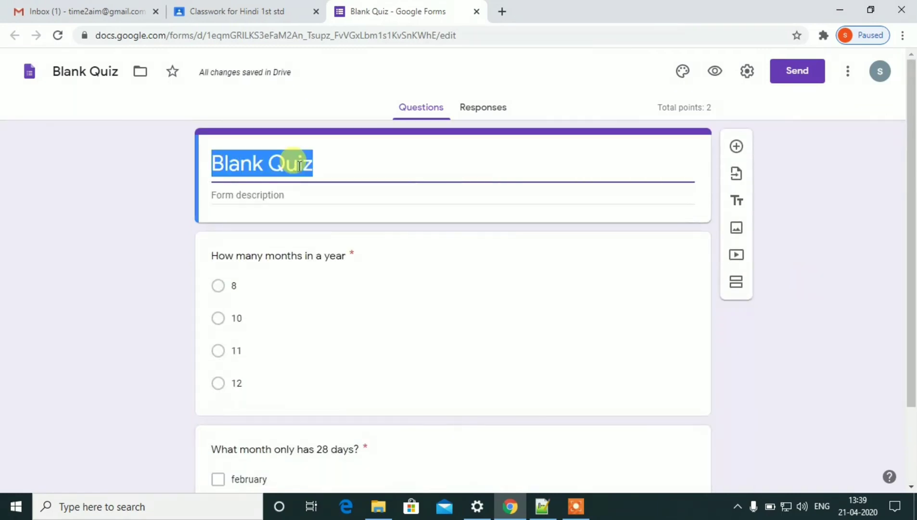
text(English Q)
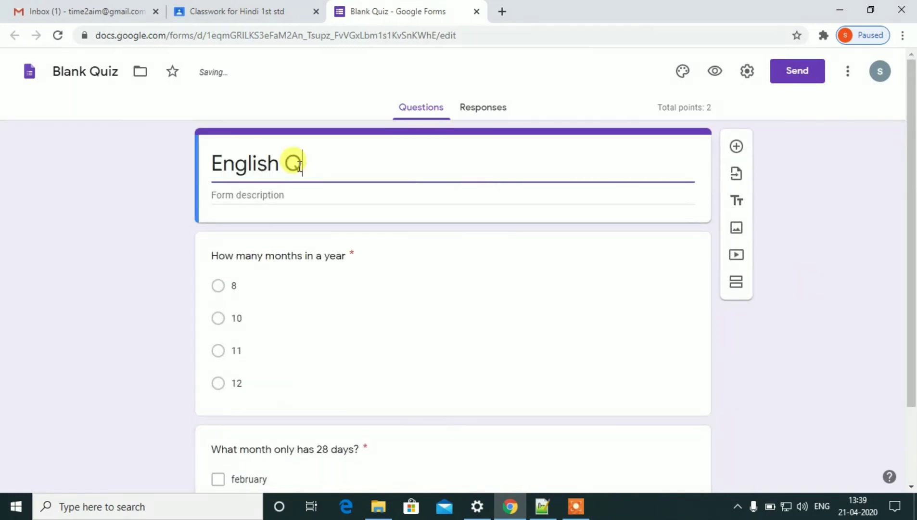
double_click(90, 71)
triple_click(90, 71)
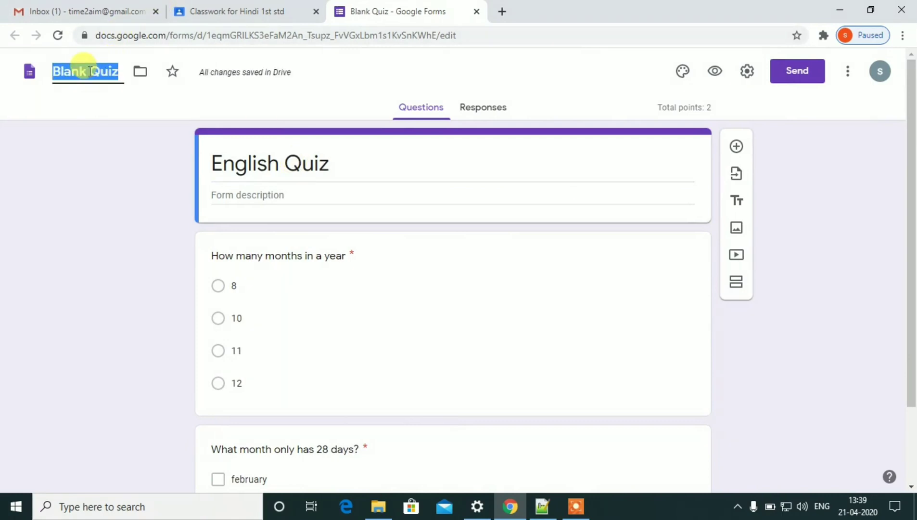
text(English )
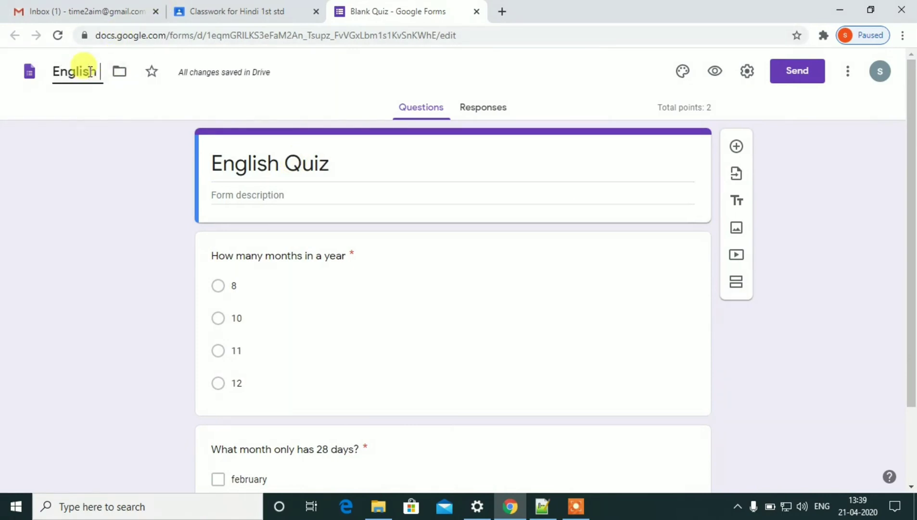
text(quiz)
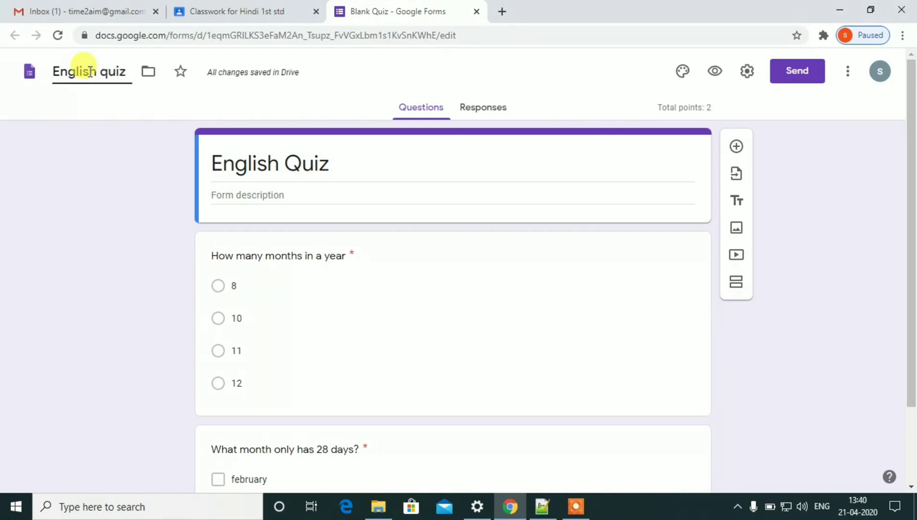
click(140, 135)
- Preview the quiz as respondents see it
scroll(138, 145, down, 2)
scroll(144, 140, up, 2)
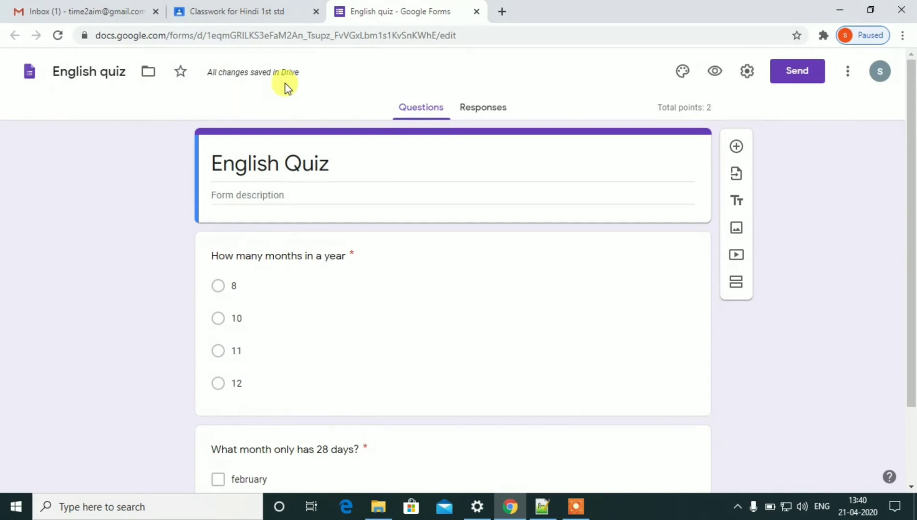
click(712, 72)
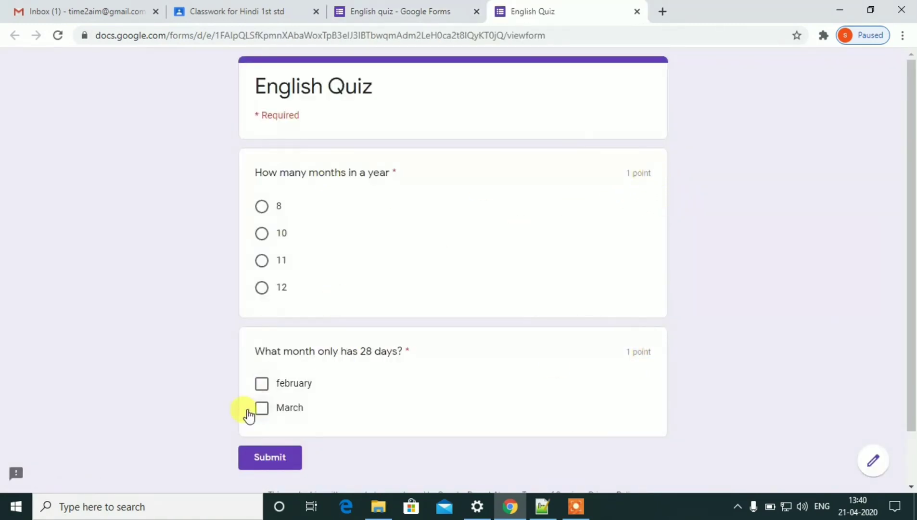
- Close the preview and give the form a deep orange theme, keeping the Basic font style
click(637, 11)
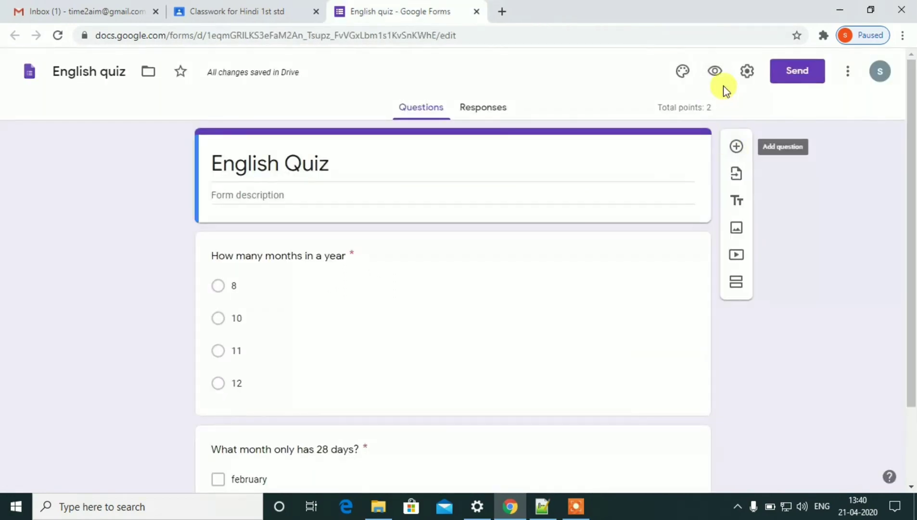
click(683, 73)
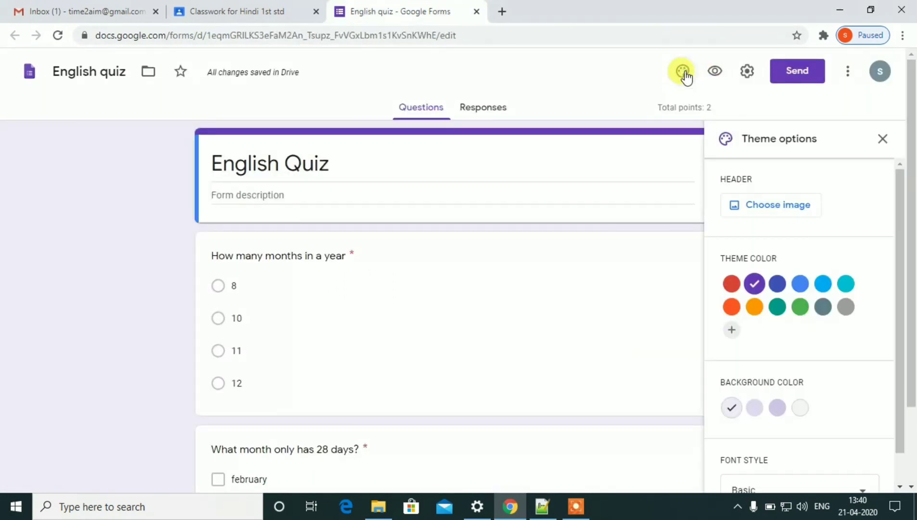
click(798, 284)
click(818, 311)
click(730, 308)
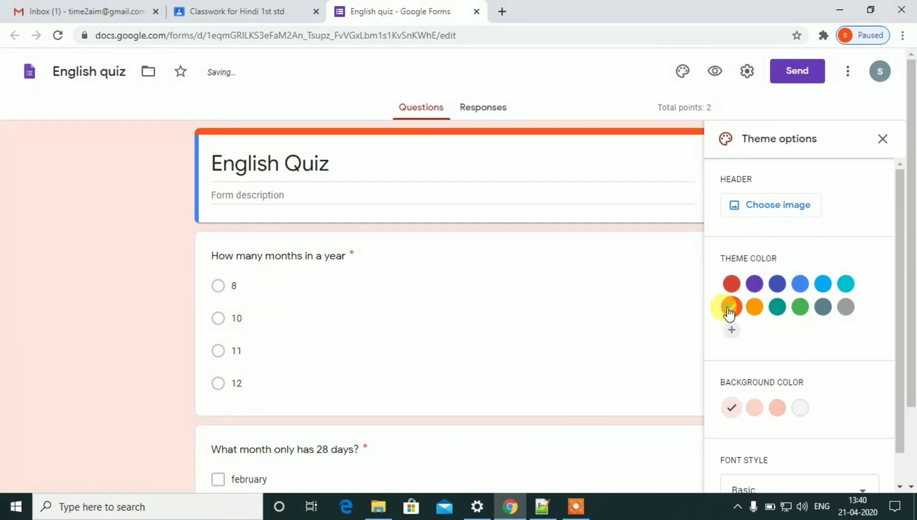
scroll(806, 436, down, 1)
click(740, 463)
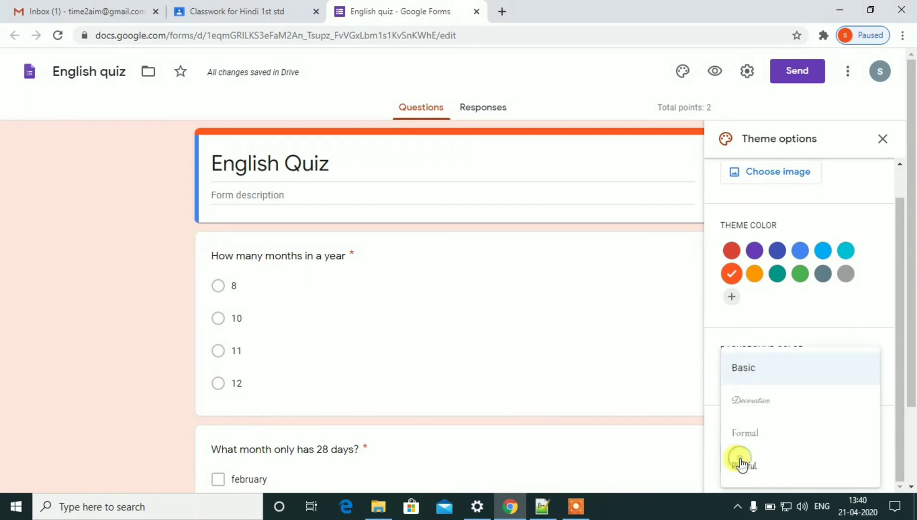
click(602, 330)
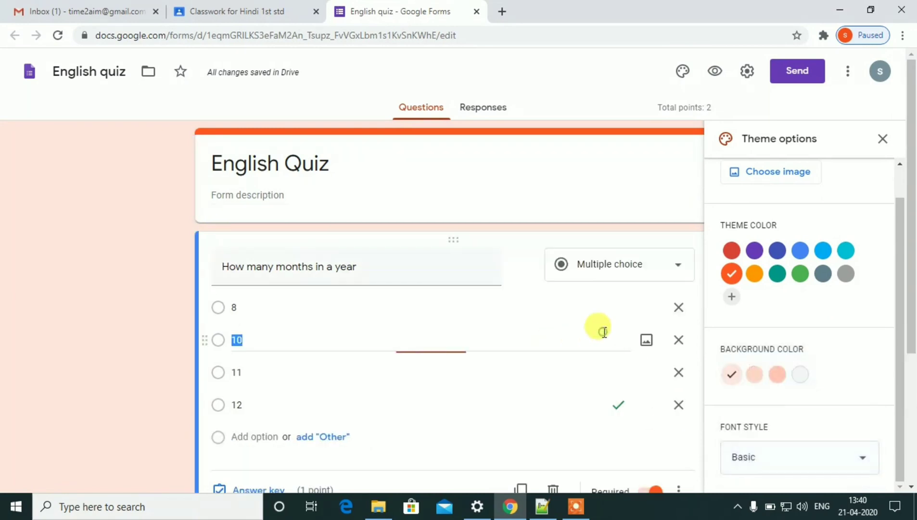
- Close the outdated assignment editor, reload Classwork, and reopen the English quiz draft for editing
click(276, 11)
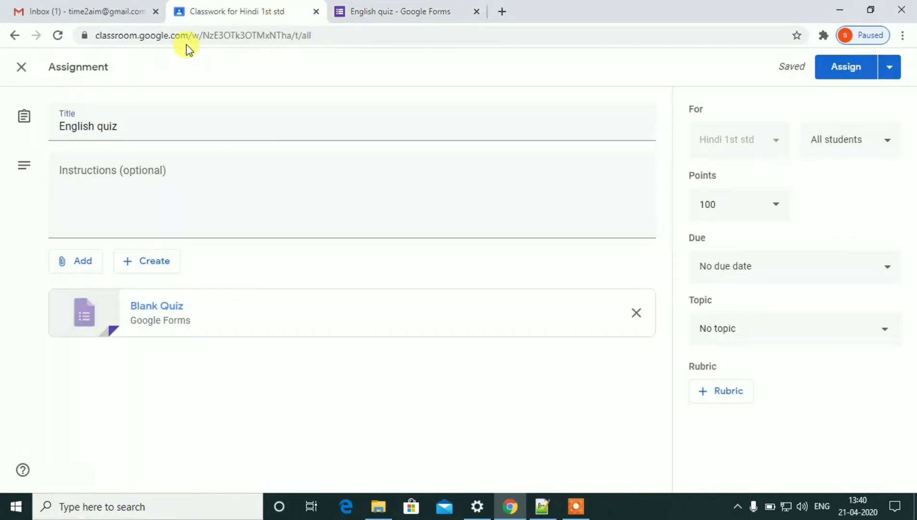
click(21, 67)
click(267, 35)
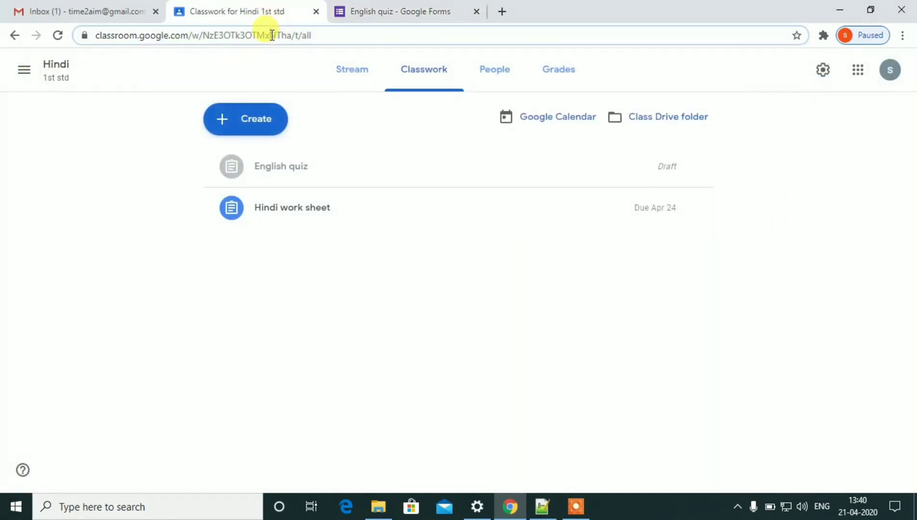
key(Return)
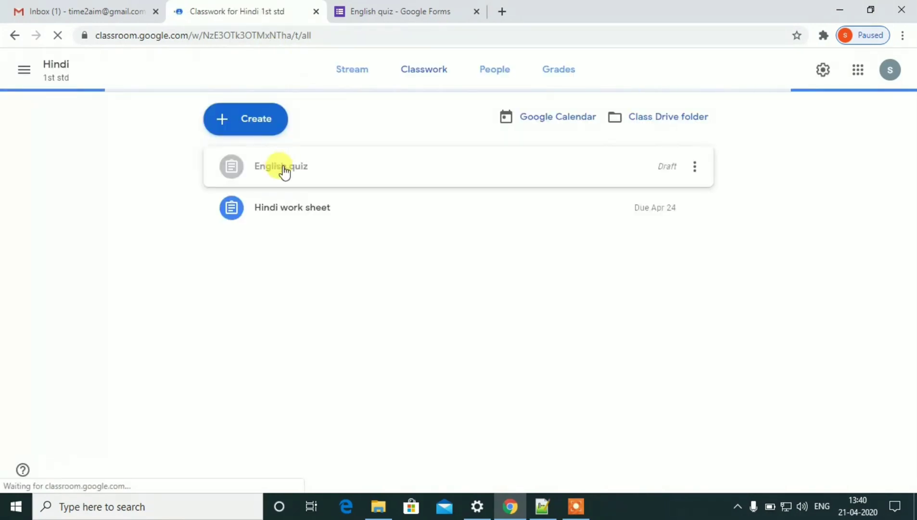
click(296, 168)
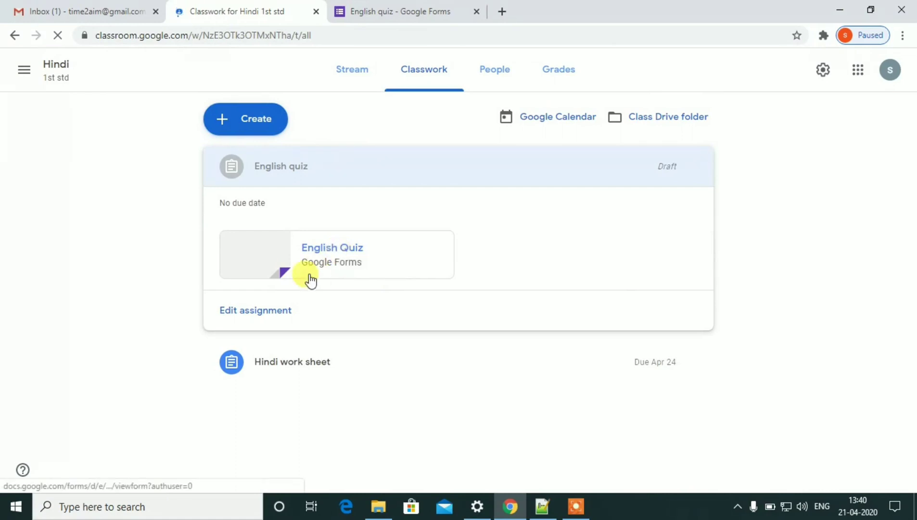
click(279, 313)
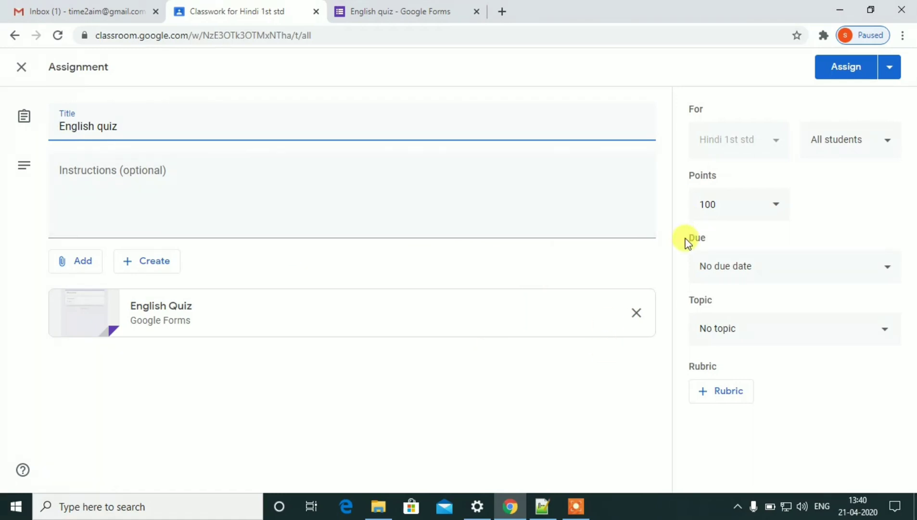
- Assign the English quiz to all students
click(836, 141)
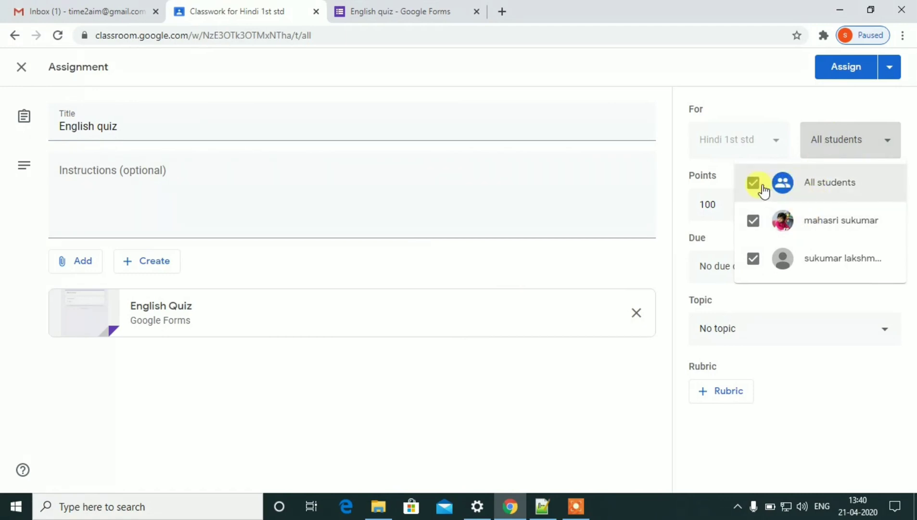
click(829, 192)
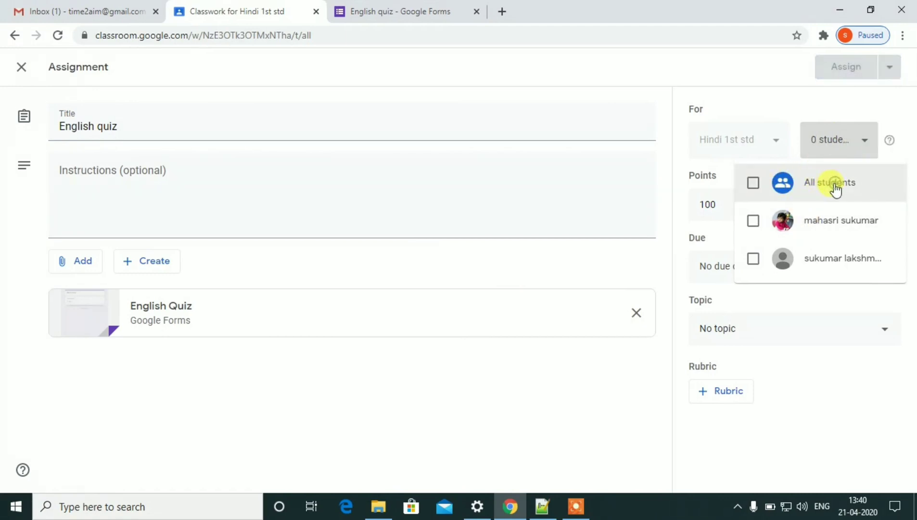
click(751, 190)
click(534, 402)
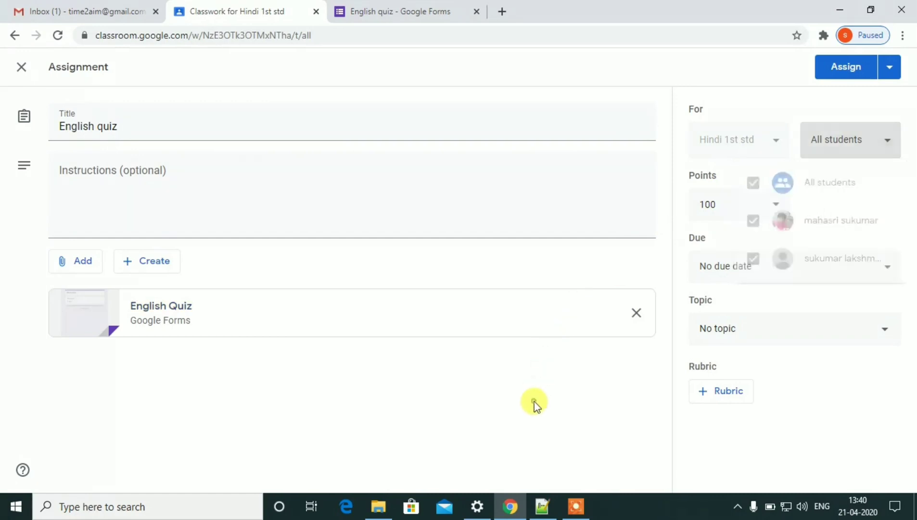
- Set the assignment's due date to Sat, Apr 25
click(727, 267)
click(749, 319)
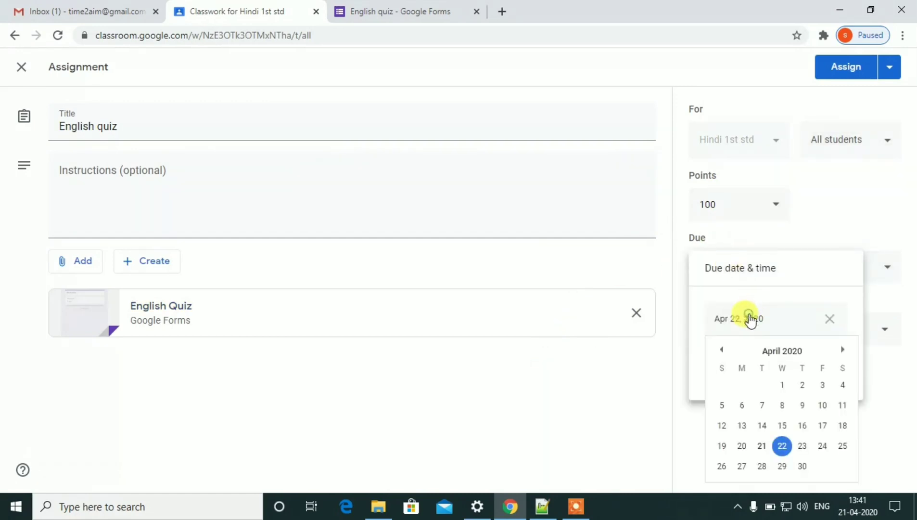
click(843, 447)
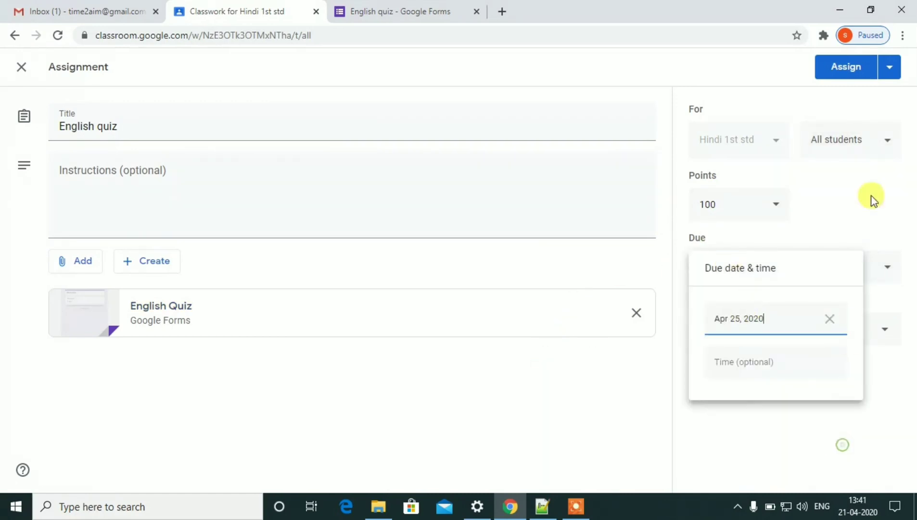
click(740, 406)
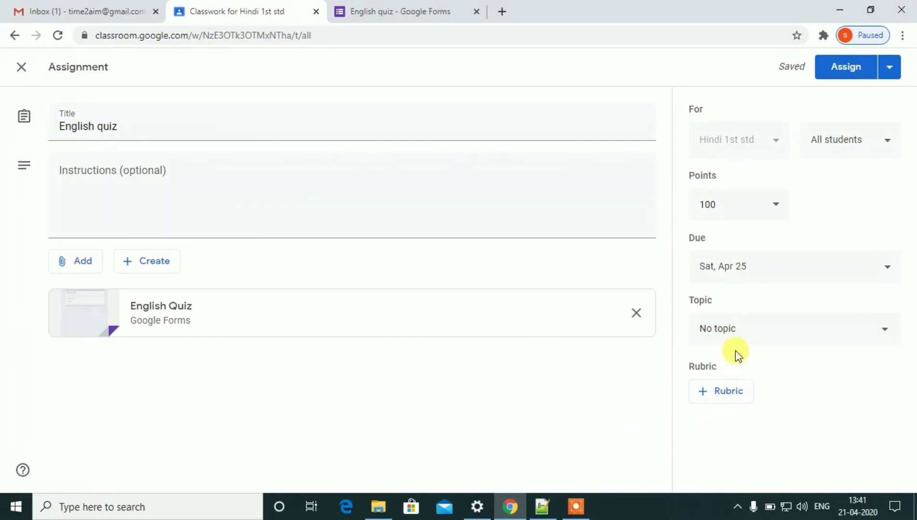
click(891, 70)
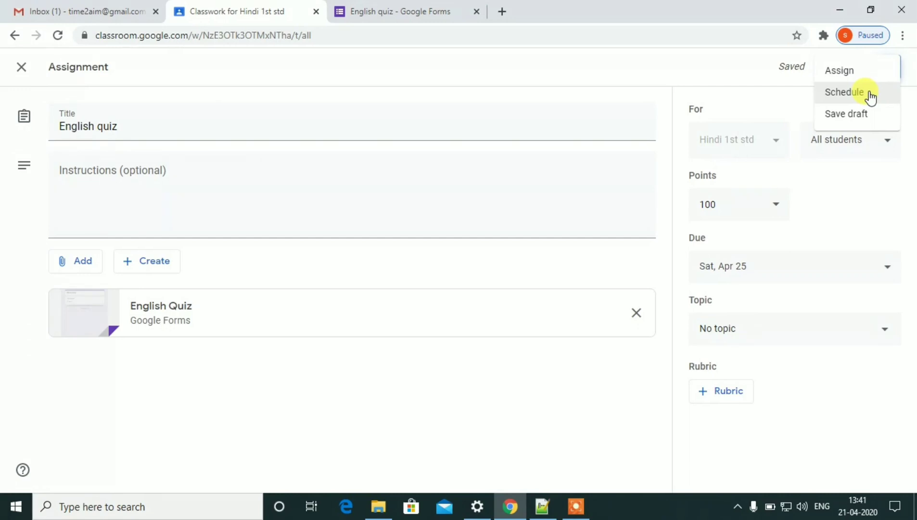
- Post the English quiz to the class, confirming the Assign dialog, then switch to Gmail
click(852, 71)
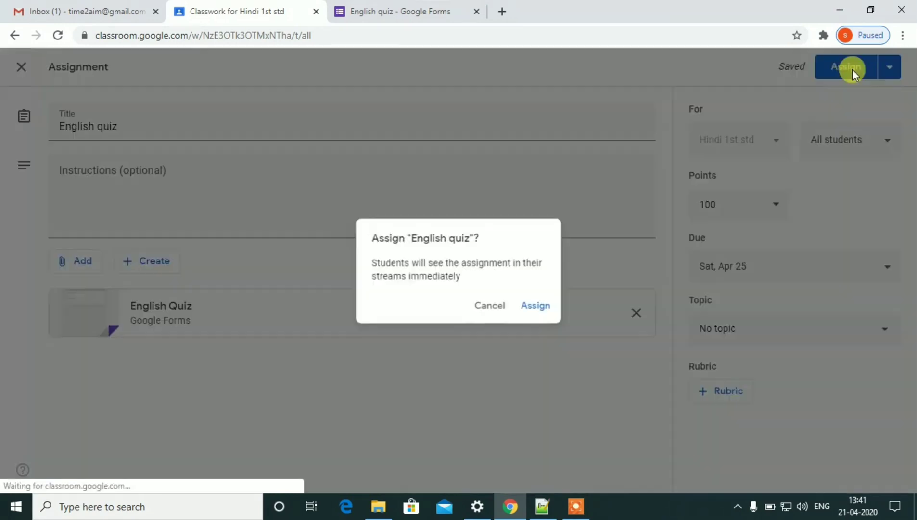
click(540, 309)
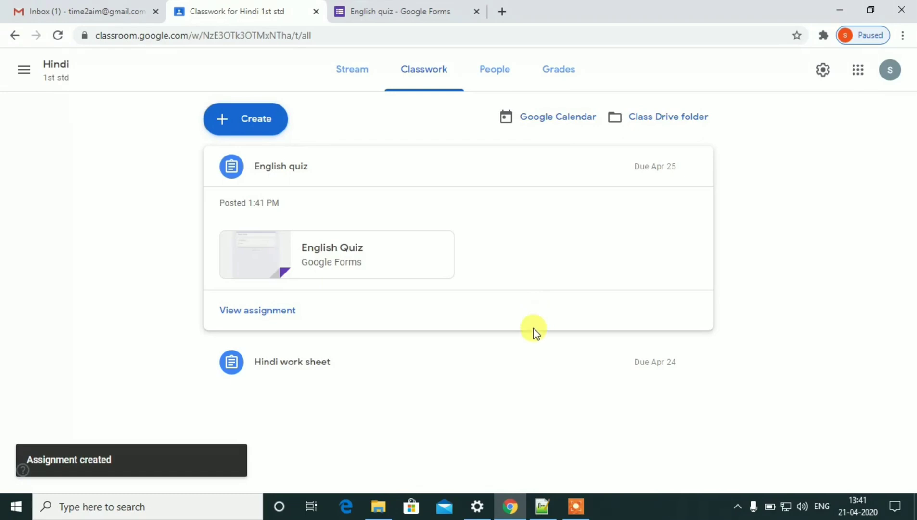
click(576, 507)
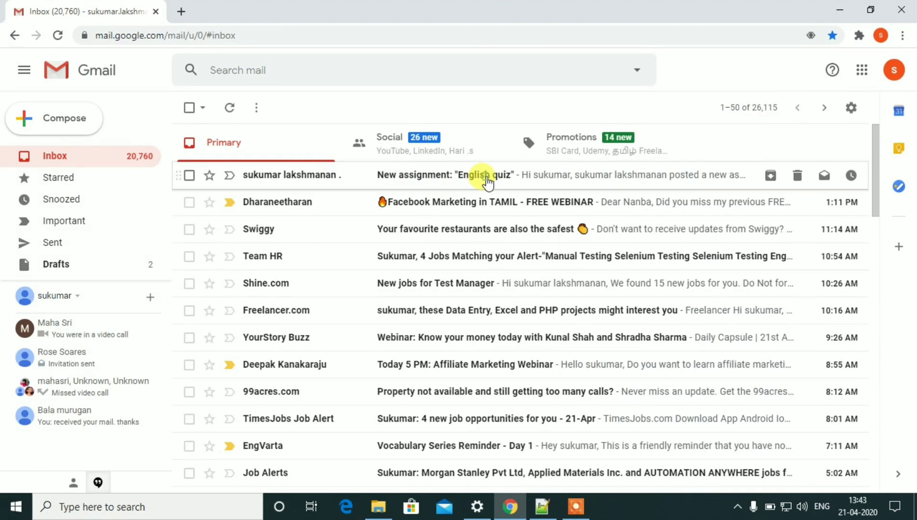
- Open the 'New assignment: English quiz' email and follow its OPEN link to Classroom
click(486, 176)
scroll(476, 375, down, 3)
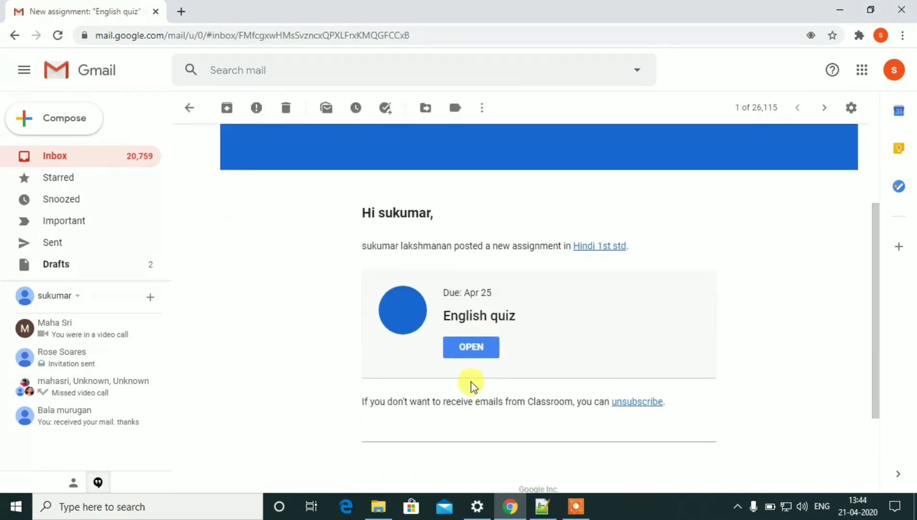
click(470, 351)
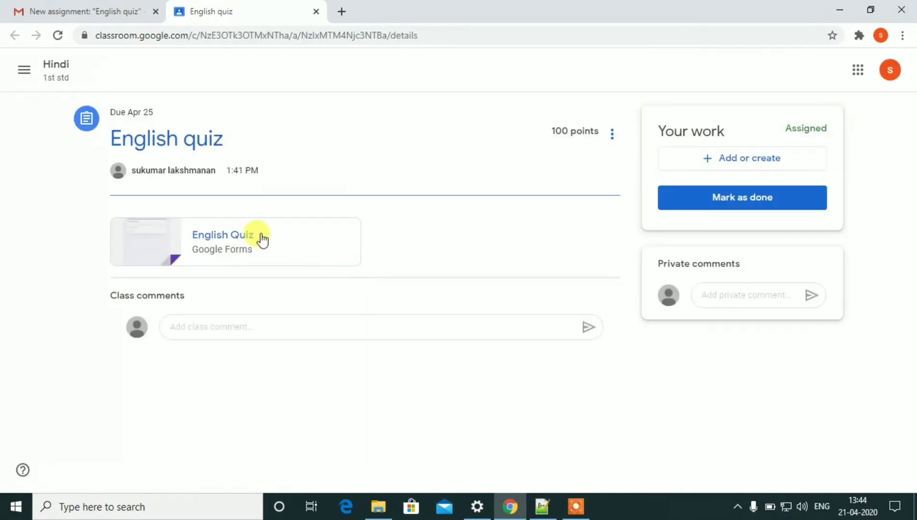
- Answer the English Quiz with March for the 28-day question and submit it
click(226, 239)
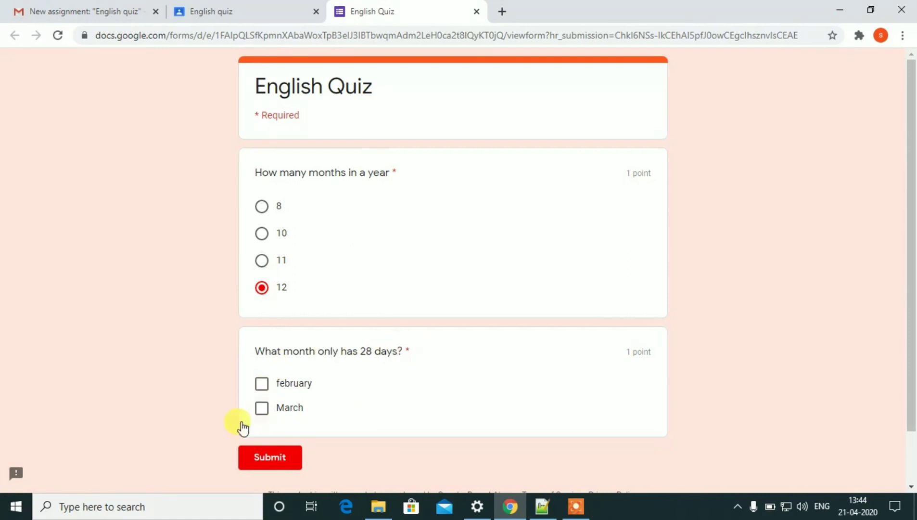
click(264, 410)
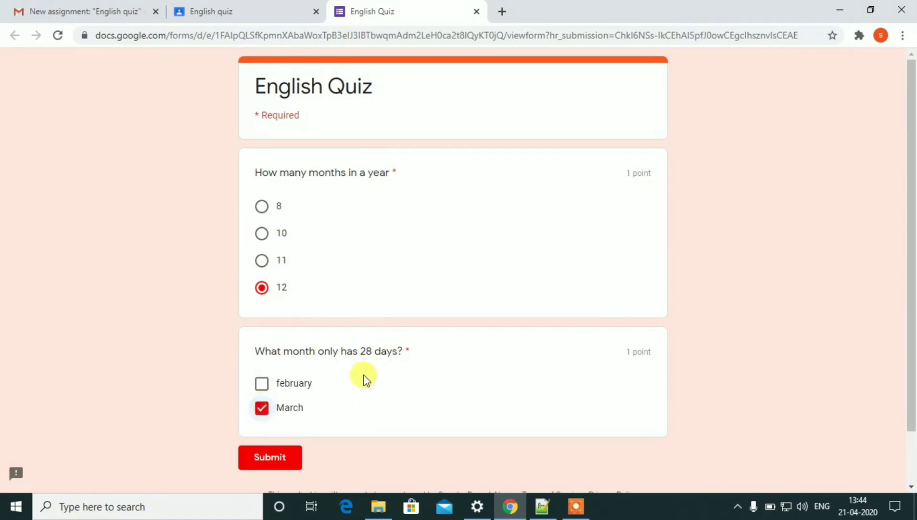
scroll(362, 376, down, 2)
click(276, 399)
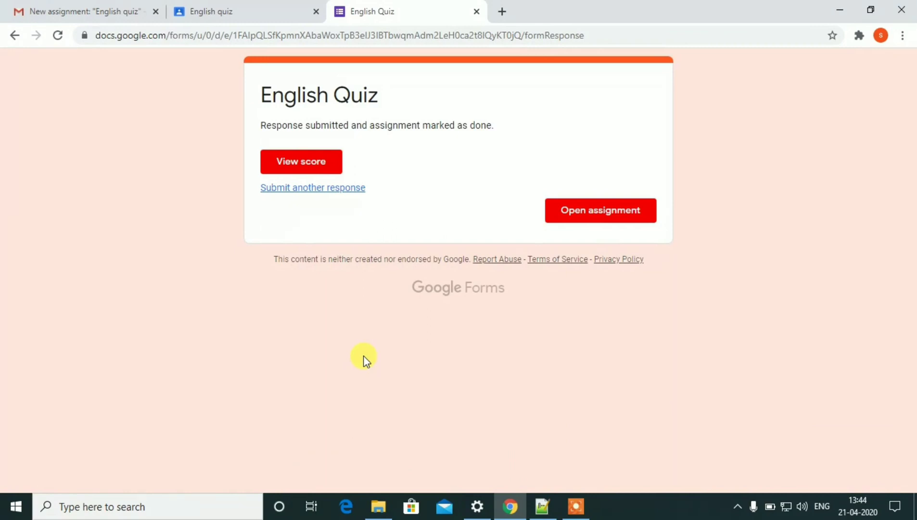
- Open the quiz score of 1/2 points and scroll through the graded answers
click(304, 166)
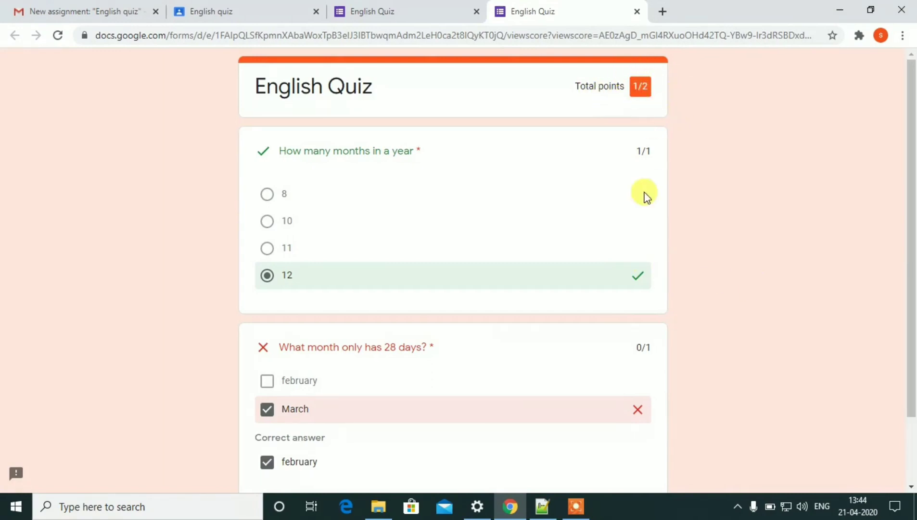
scroll(632, 247, down, 1)
scroll(632, 247, down, 2)
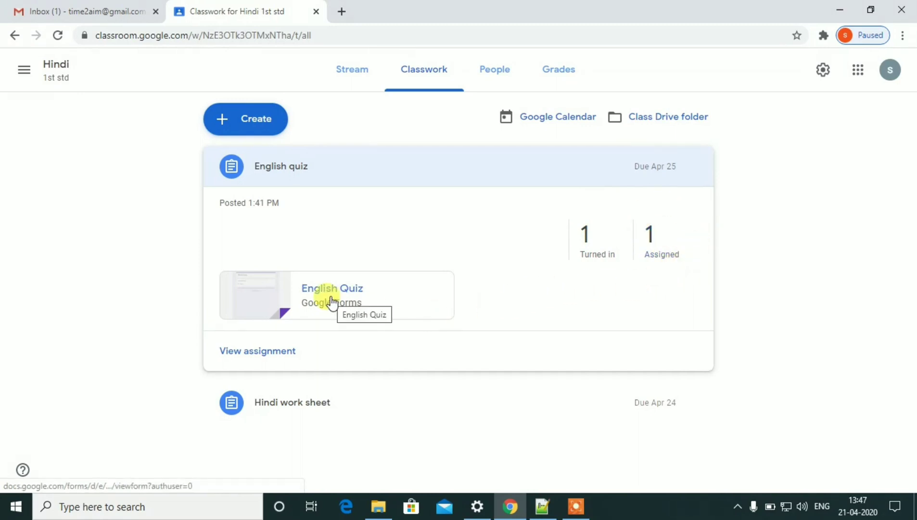
- Open the English quiz's Student work page from the Classwork page
click(279, 353)
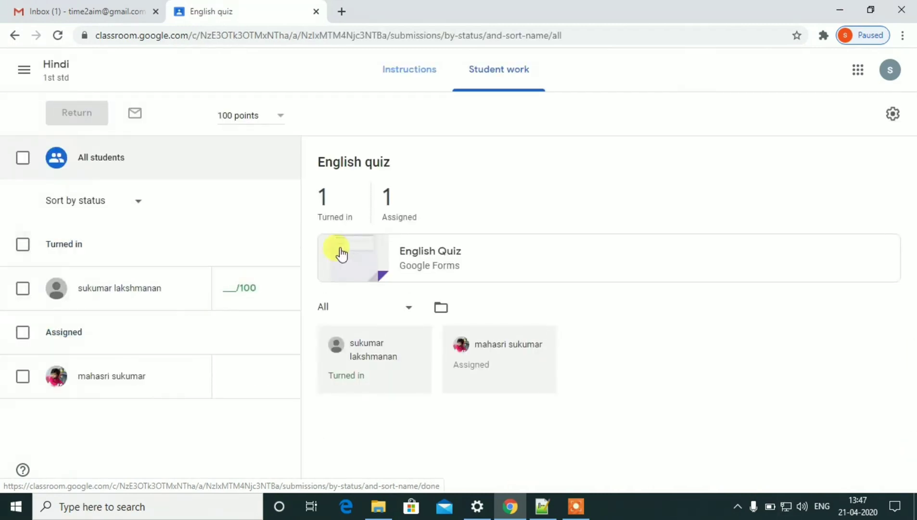
- Give the turned-in quiz submission a grade of 50 out of 100
click(229, 291)
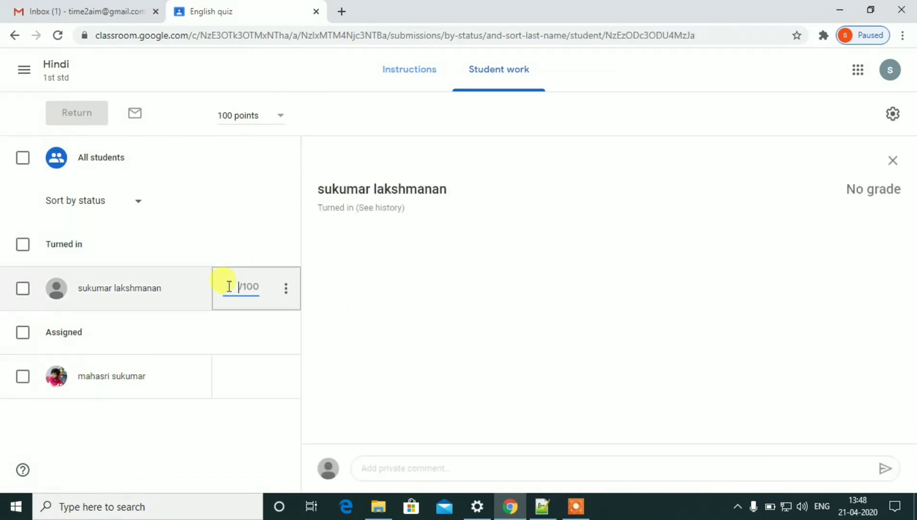
text(50)
click(407, 269)
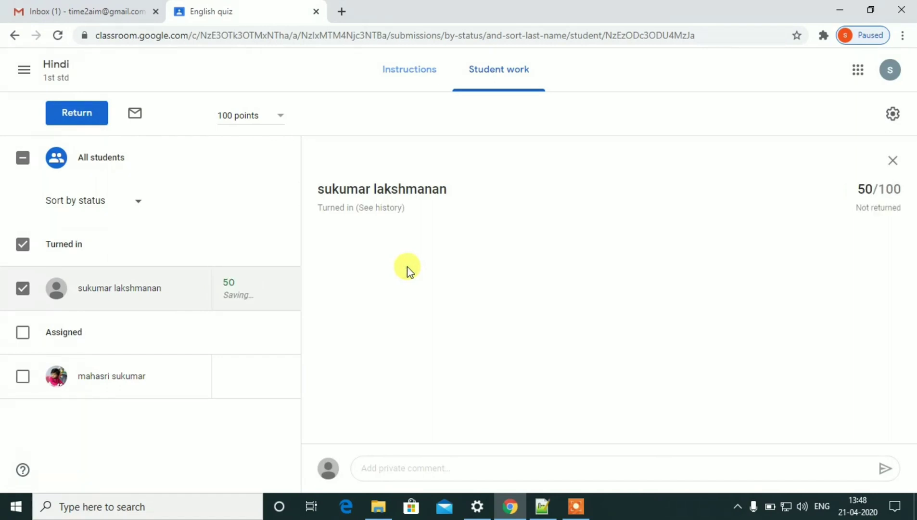
- Return the graded quiz submission to the student
click(286, 288)
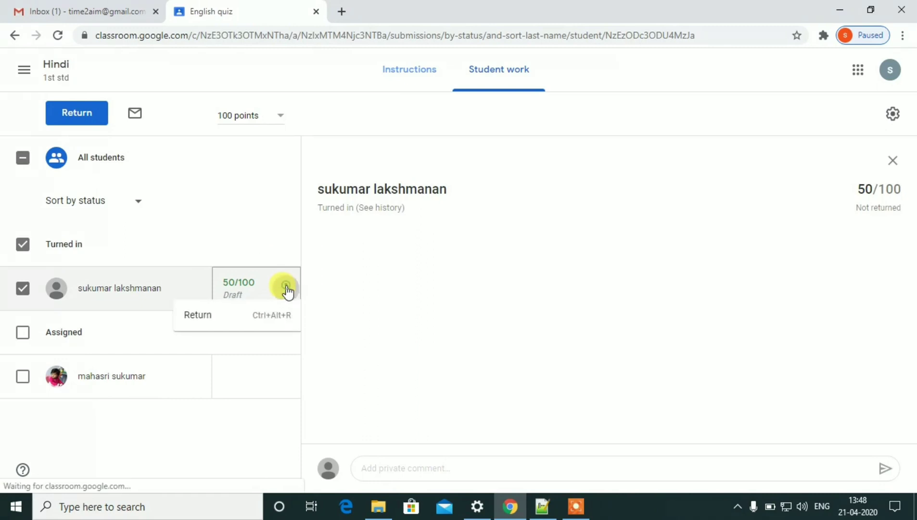
click(258, 327)
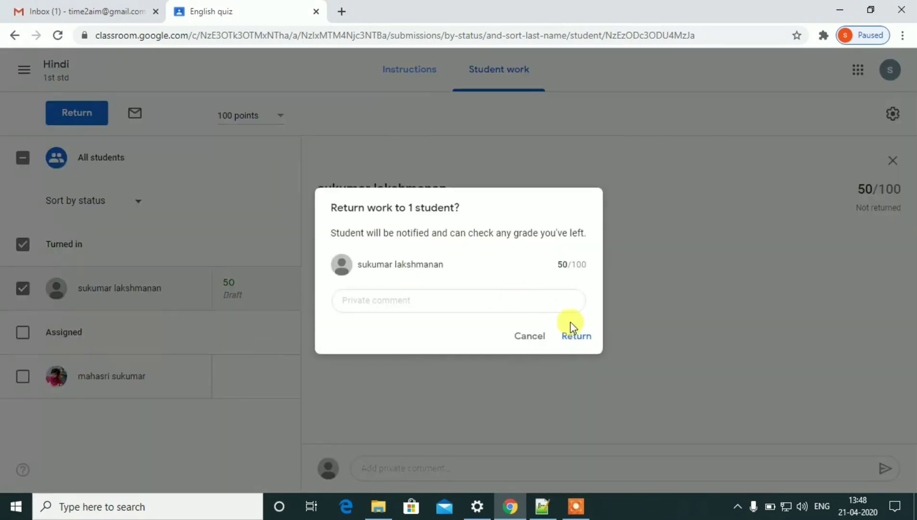
click(578, 336)
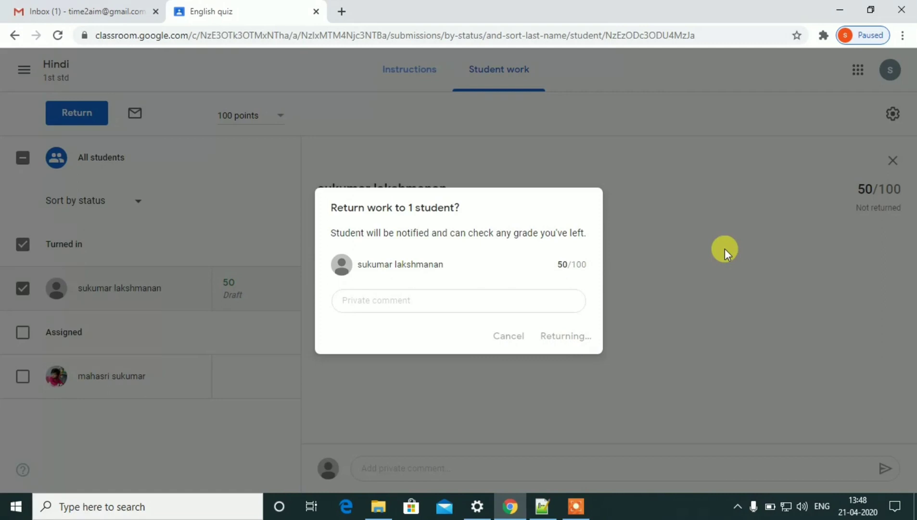